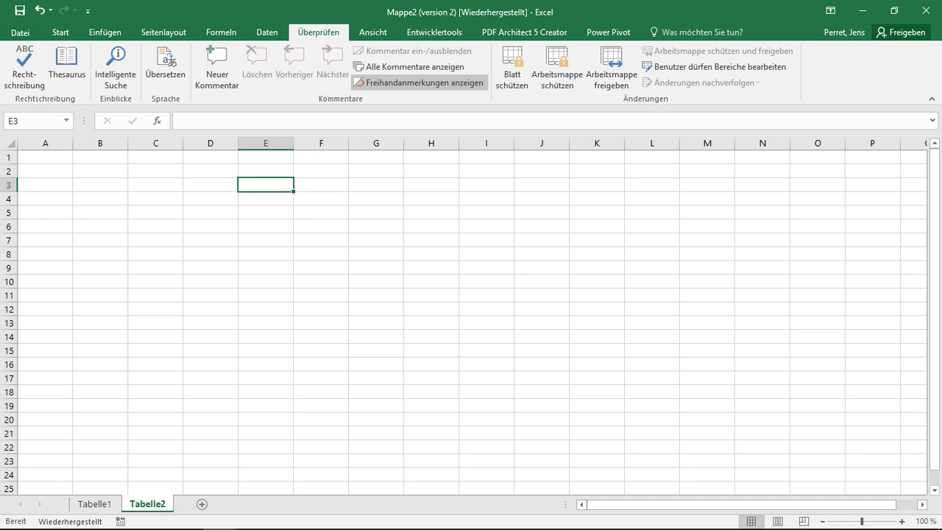
Enter a first name in E6, a surname in F6 and 39 in G6
click(265, 225)
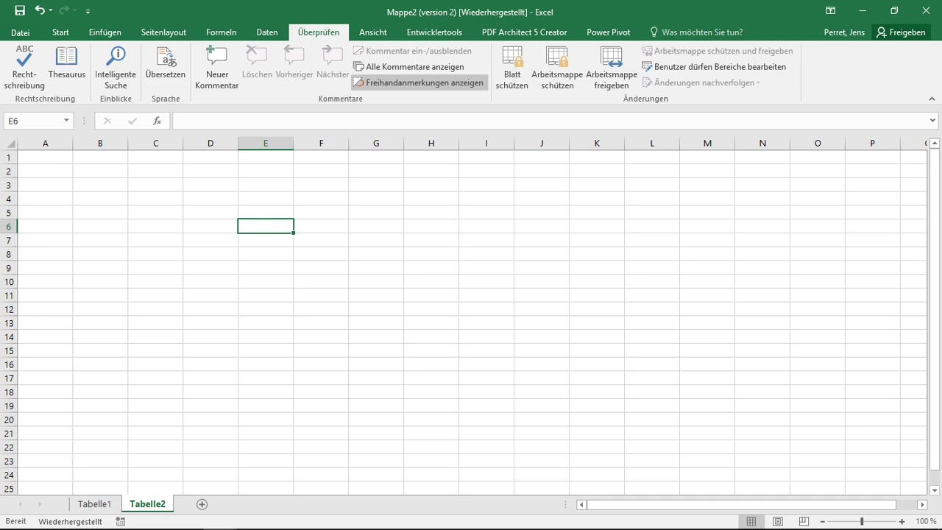
text(Jens)
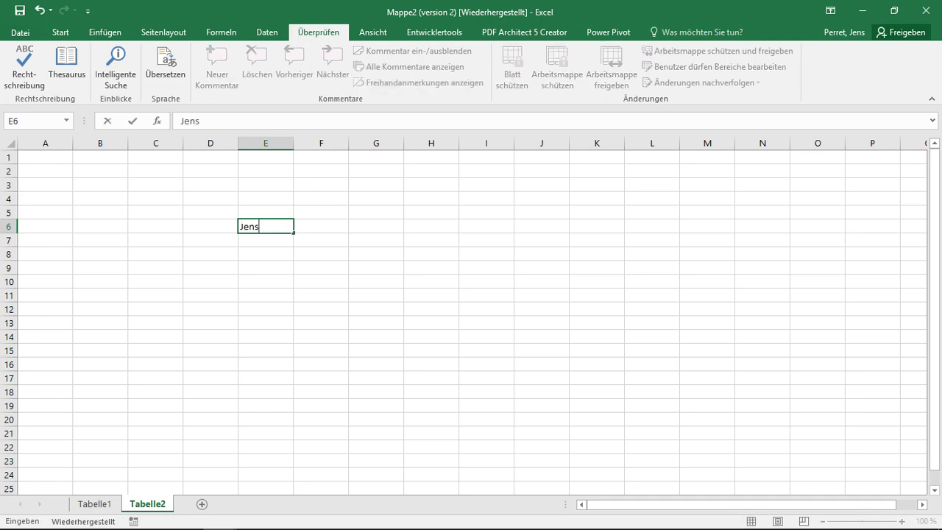
key(Return)
click(321, 225)
text(Per)
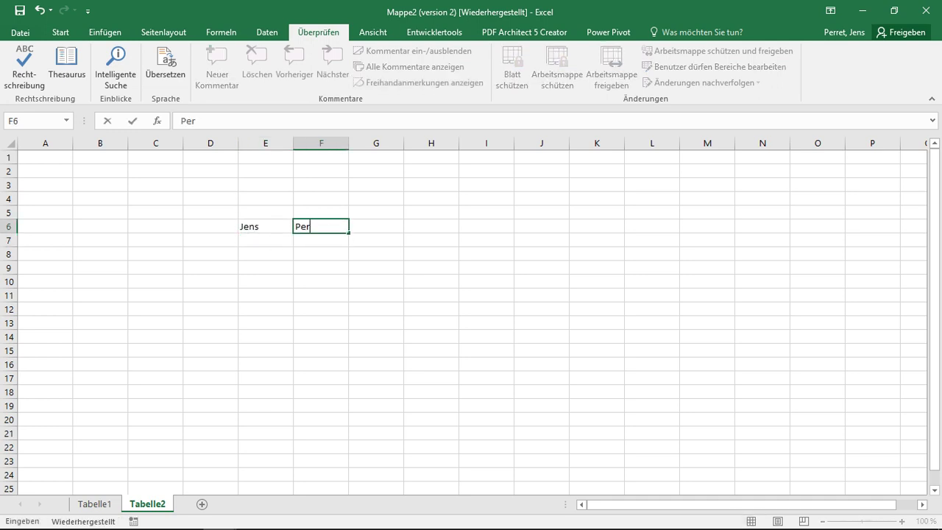
text(ret)
key(Tab)
text(39)
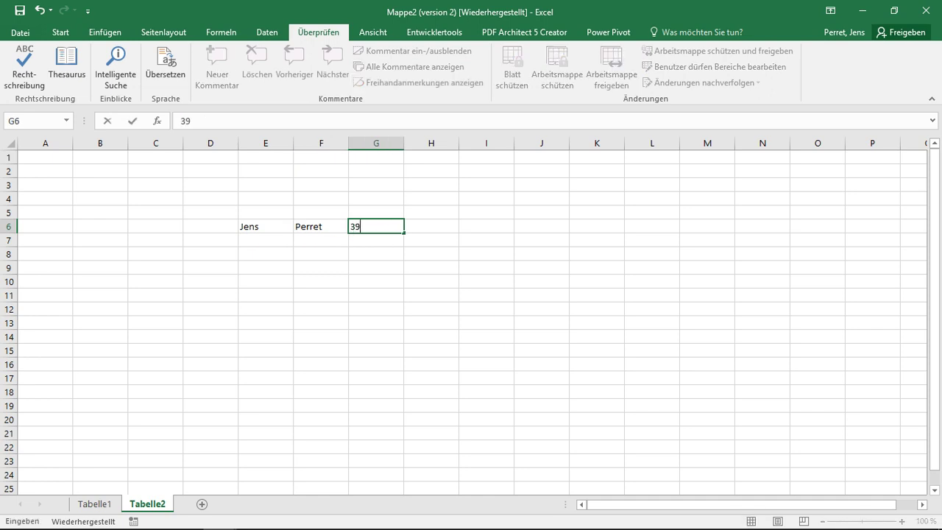
key(Tab)
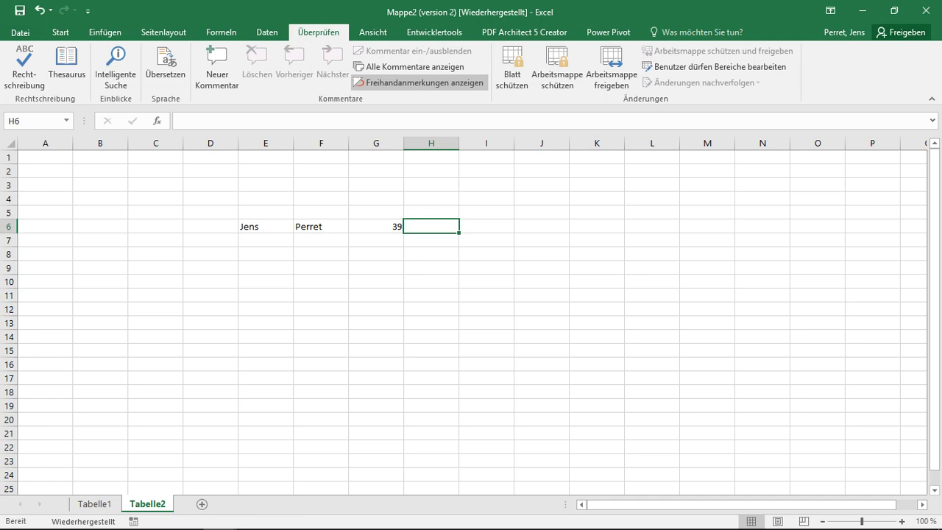
Delete column G with its 39 via Zellen löschen
click(376, 143)
right_click(377, 146)
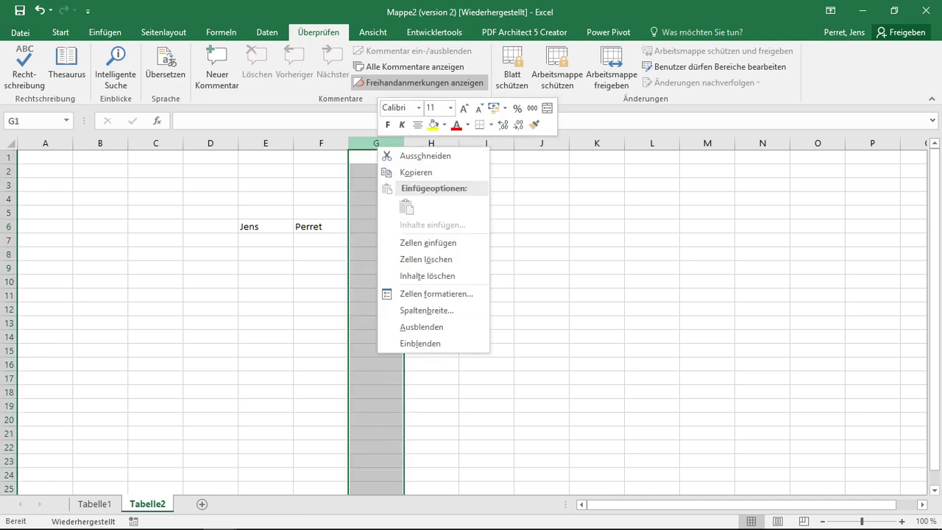
click(425, 259)
click(321, 281)
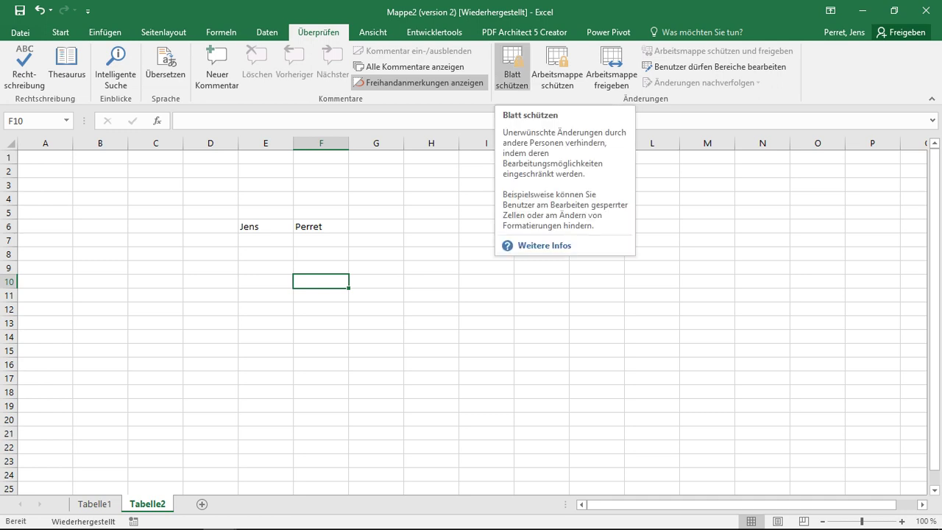
Open Blatt schützen, allowing only selection of locked and unlocked cells
click(512, 69)
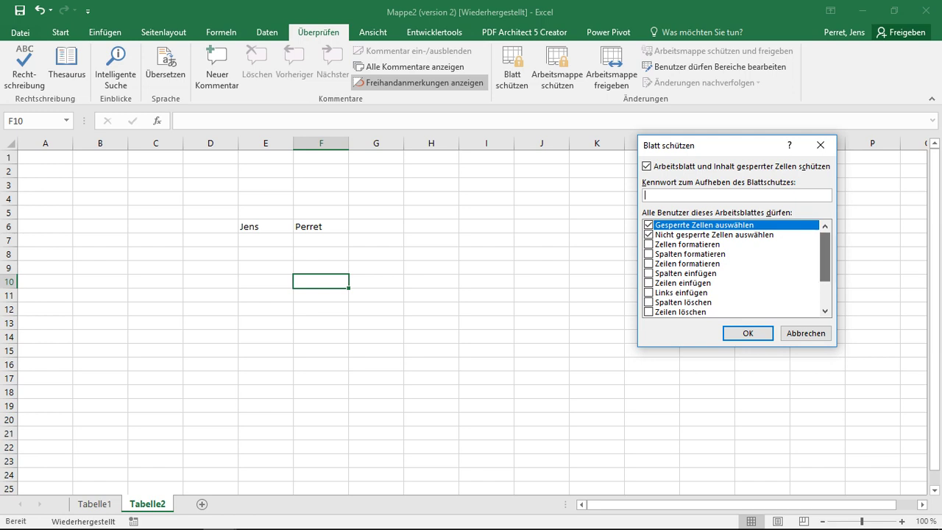
drag(825, 256, 825, 262)
scroll(732, 269, down, 2)
scroll(732, 268, up, 3)
click(704, 225)
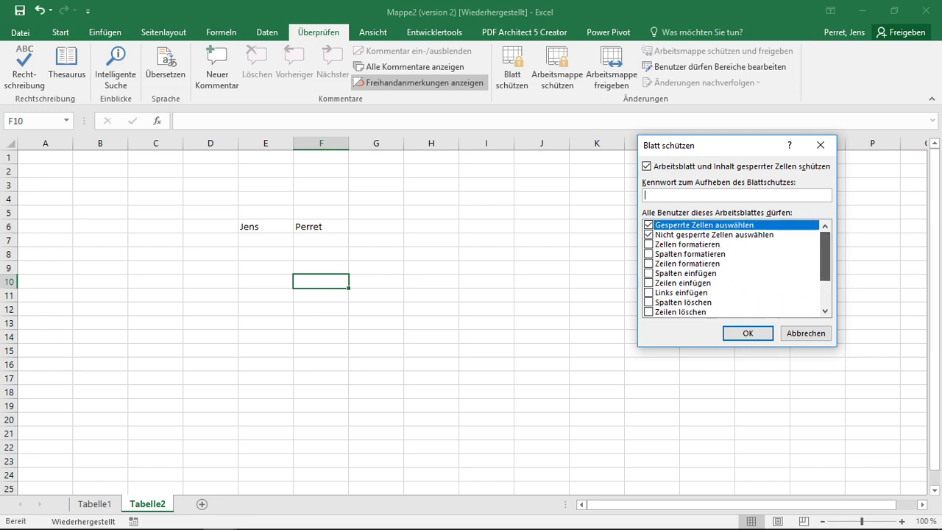
scroll(732, 268, down, 2)
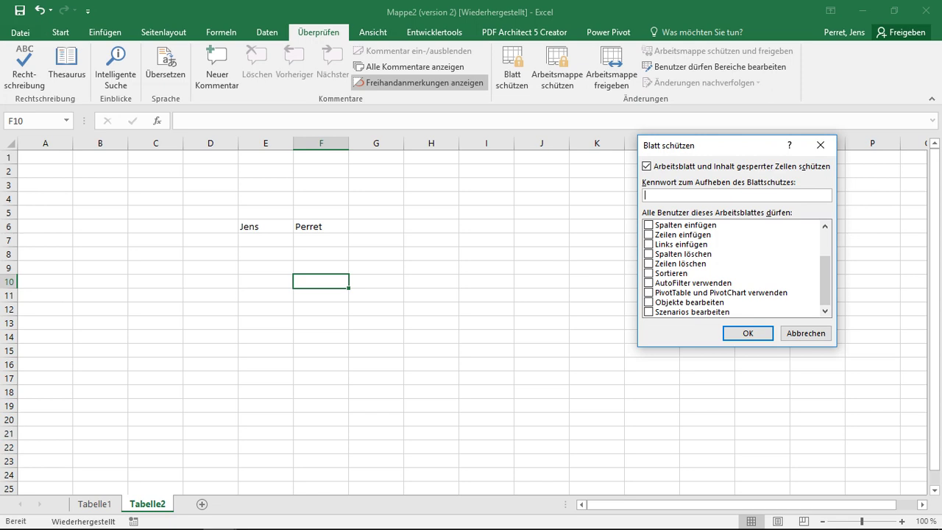
scroll(732, 269, up, 2)
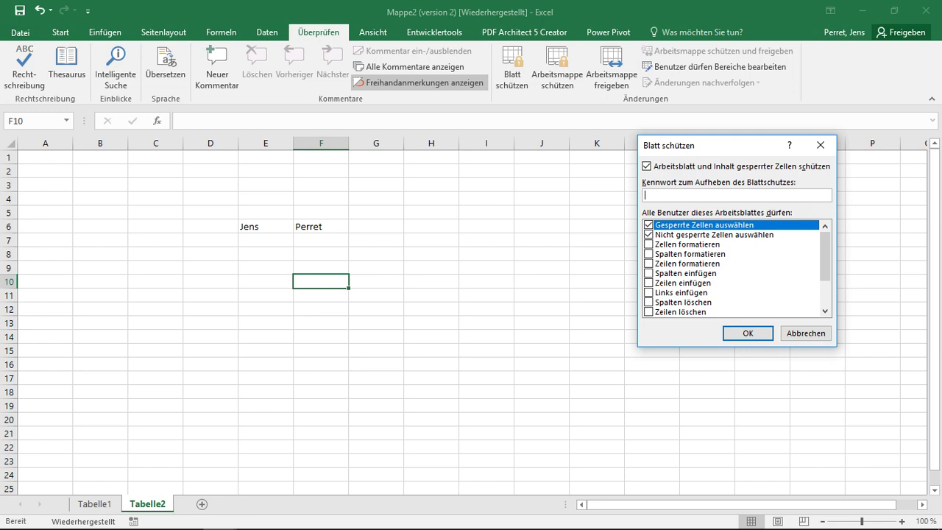
Enter the sheet password and confirm it to protect Tabelle2
key(Return)
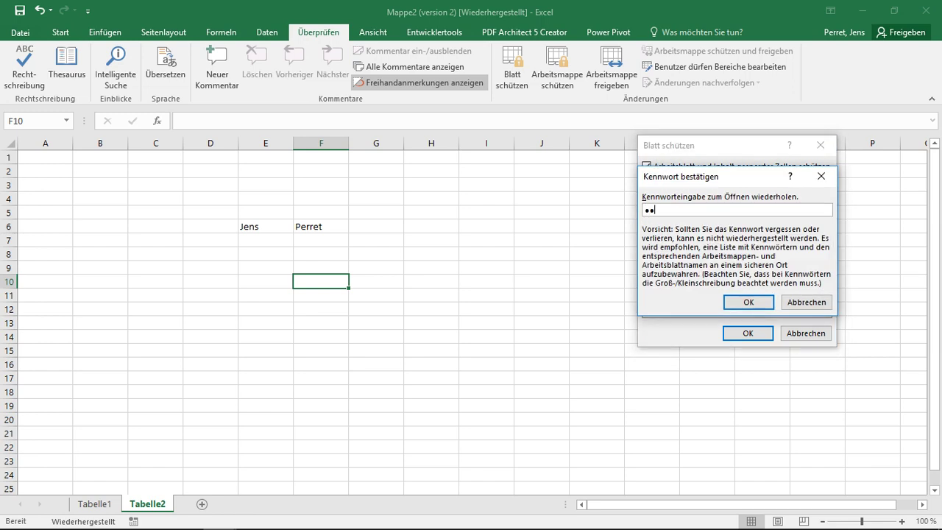
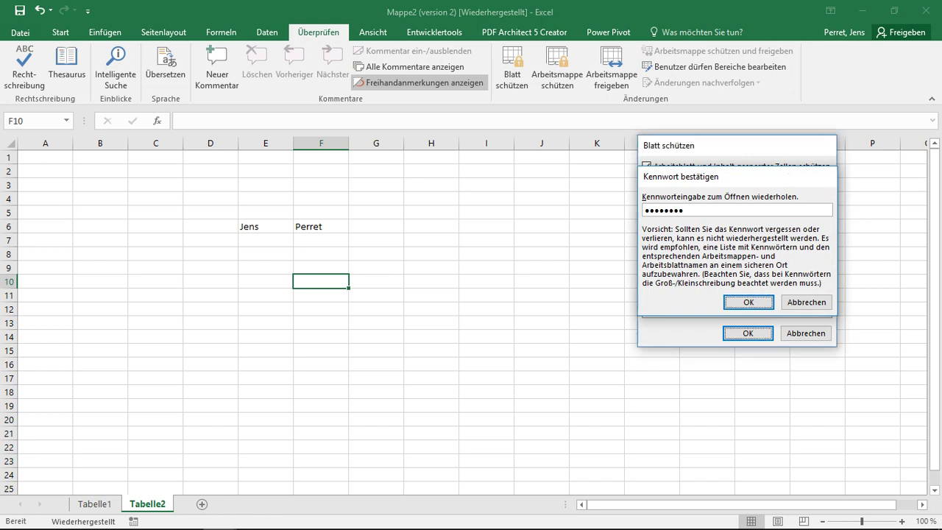
key(Return)
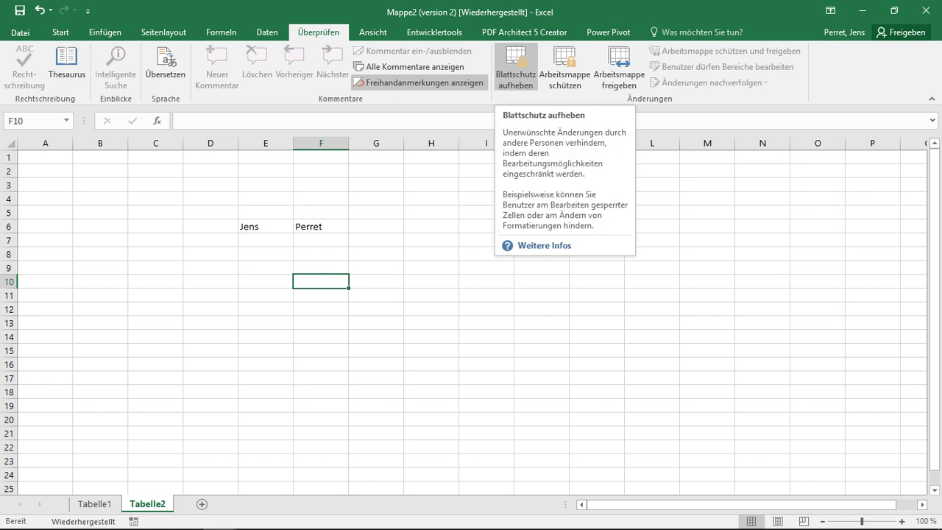
click(376, 226)
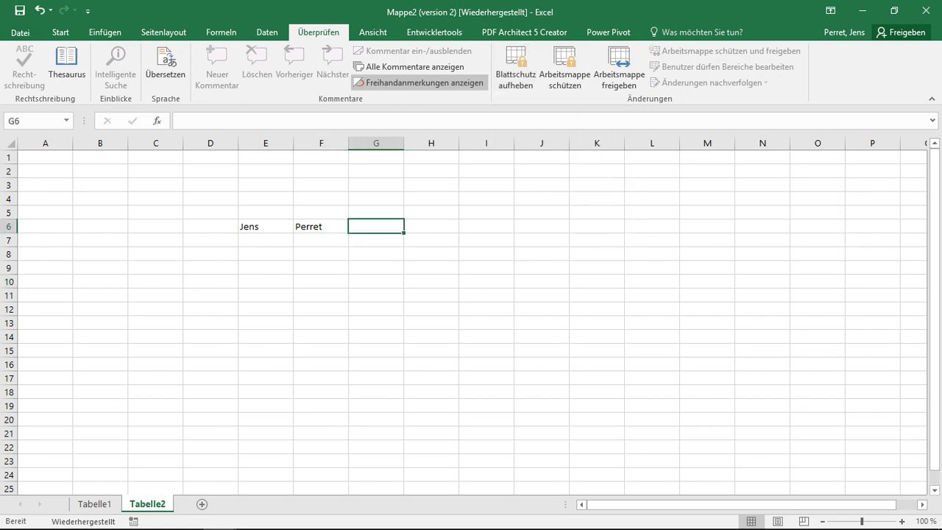
click(320, 295)
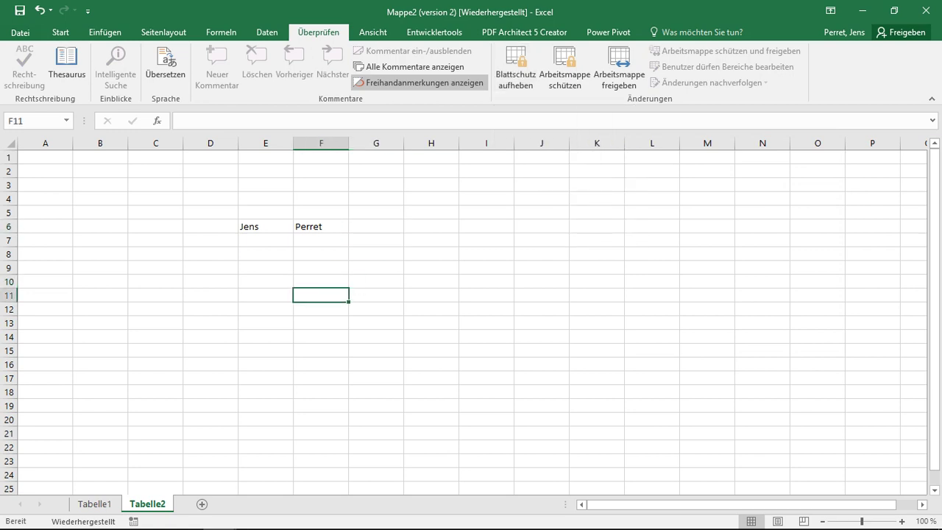
key(a)
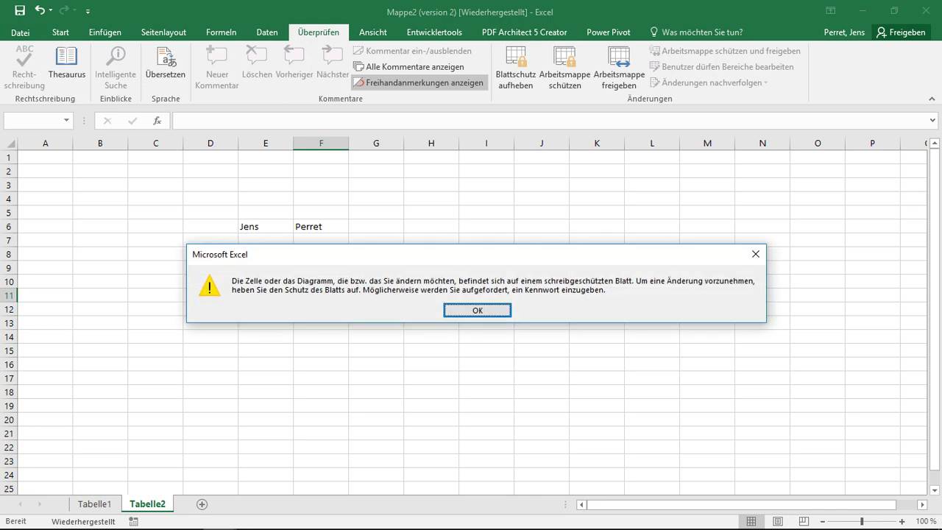
key(Return)
click(321, 143)
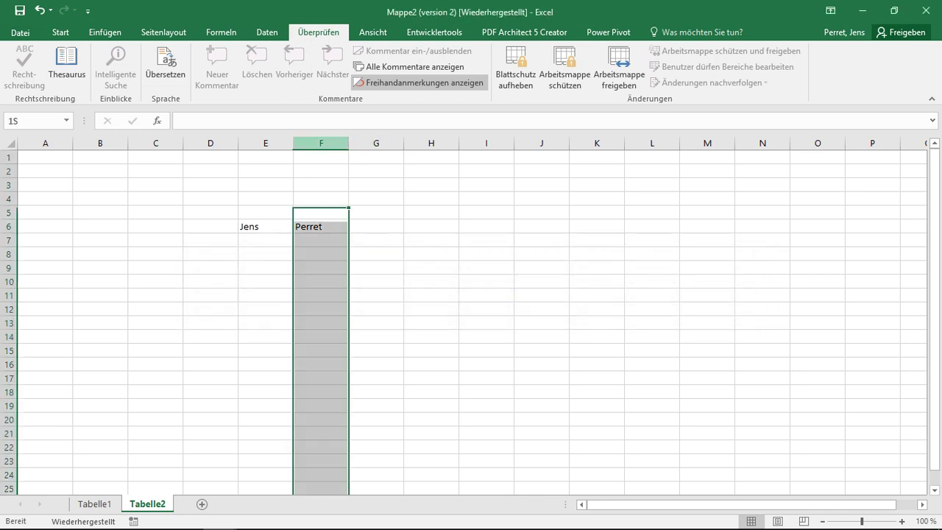
right_click(326, 143)
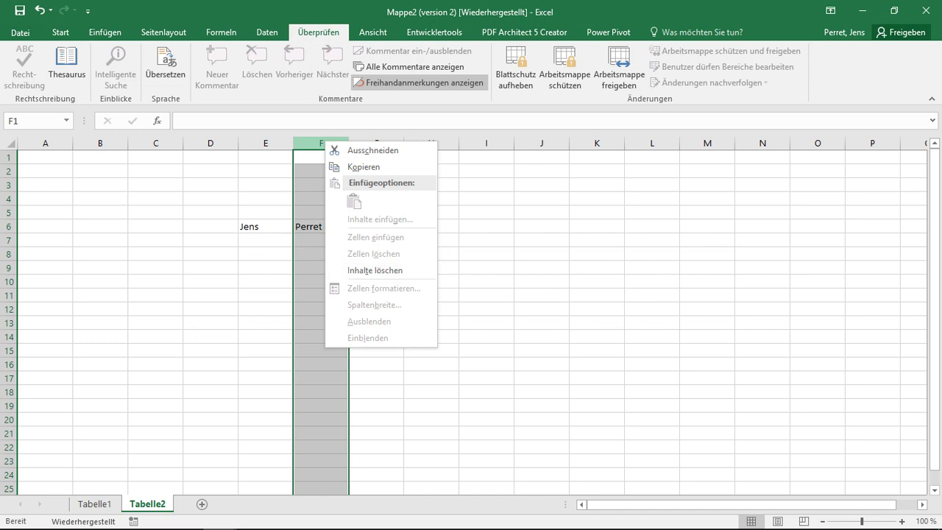
key(Return)
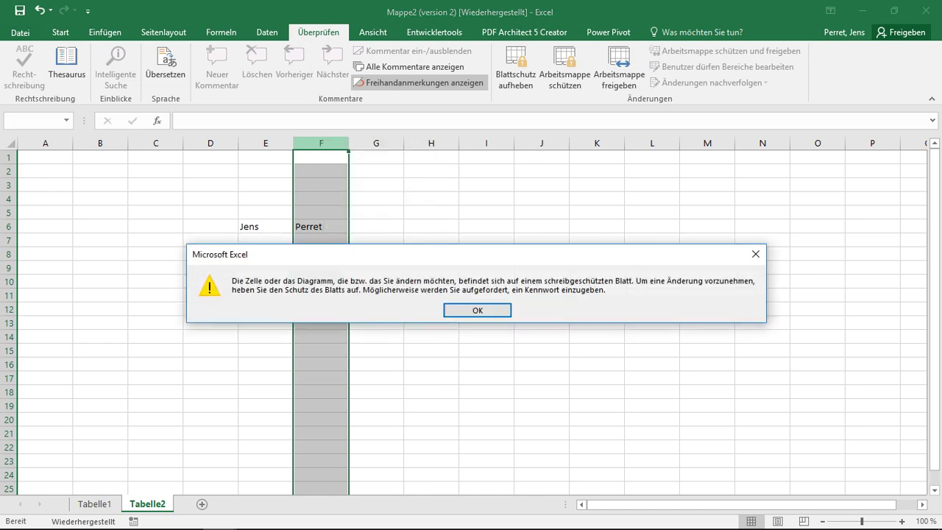
key(Return)
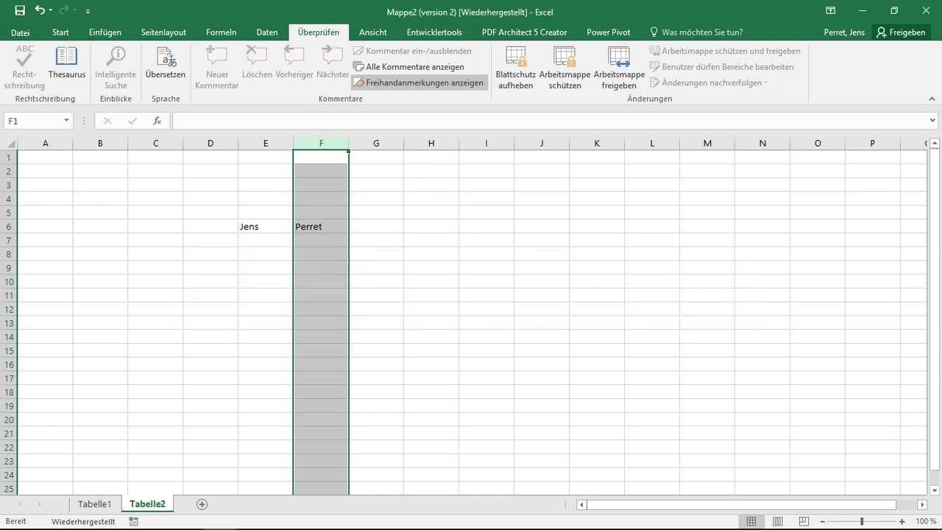
right_click(153, 502)
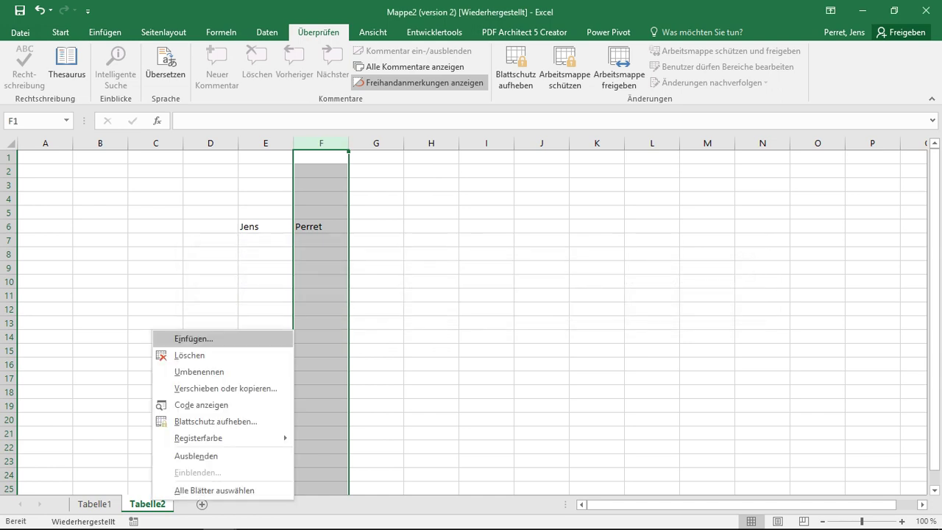
key(Down)
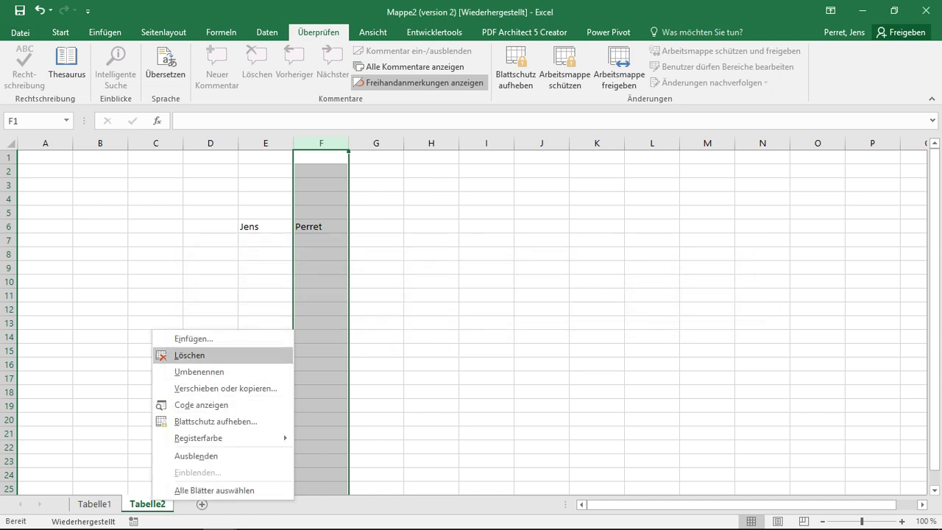
key(Escape)
click(376, 322)
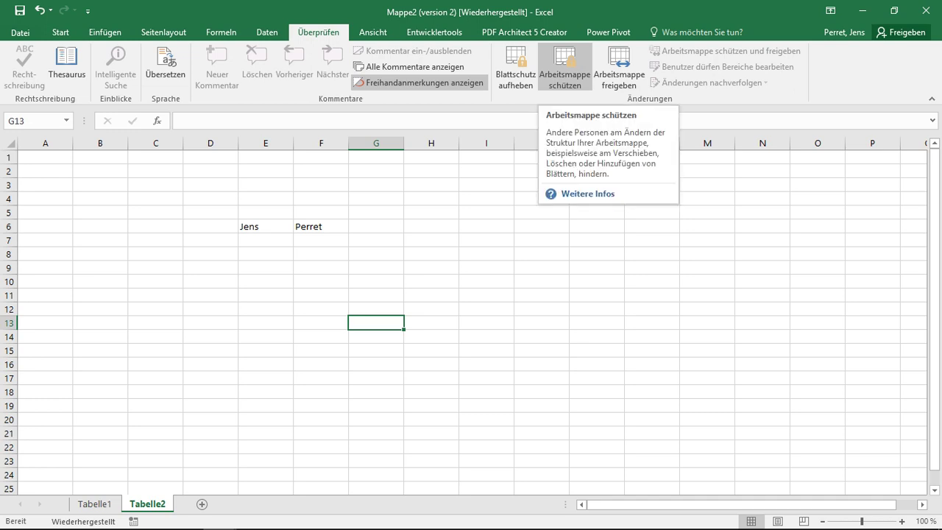
Protect the workbook structure via Arbeitsmappe schützen, entering and confirming a password
click(564, 65)
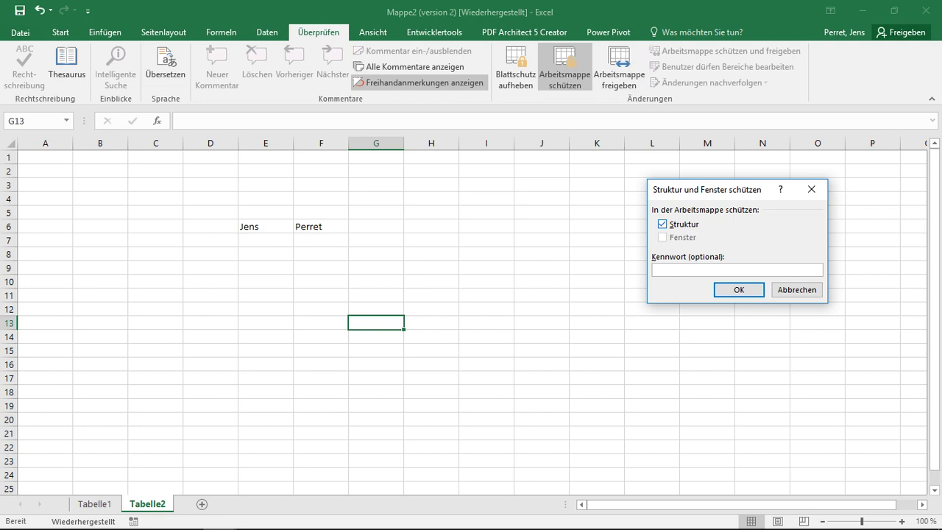
text(••••)
text(•••)
key(Return)
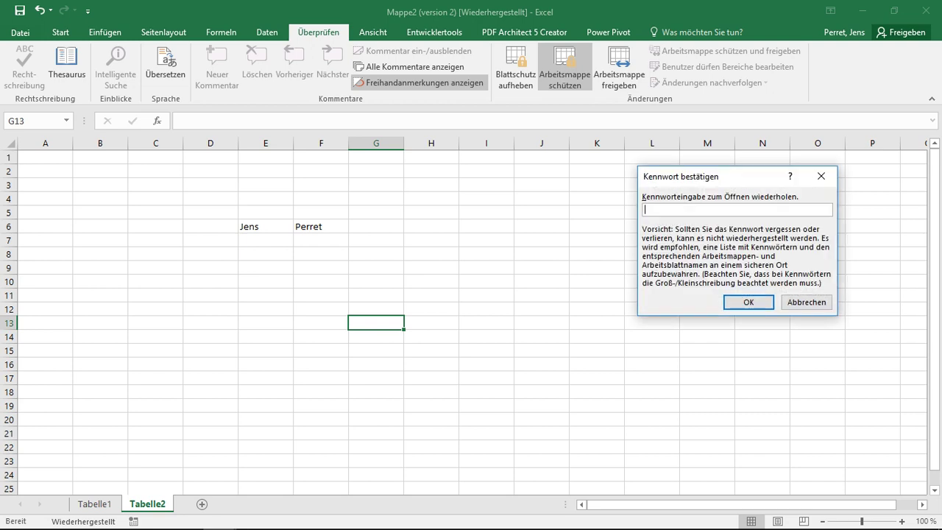
text(••••••)
text(•)
key(Return)
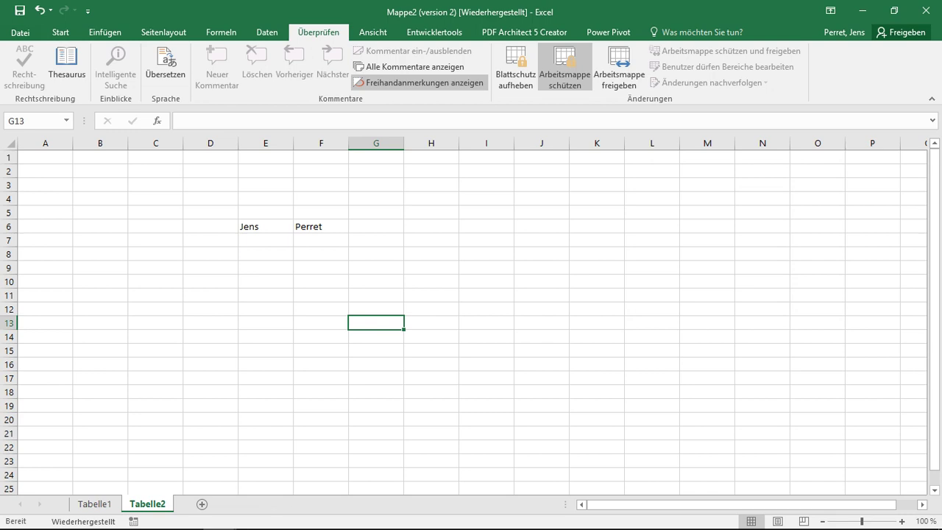
right_click(148, 503)
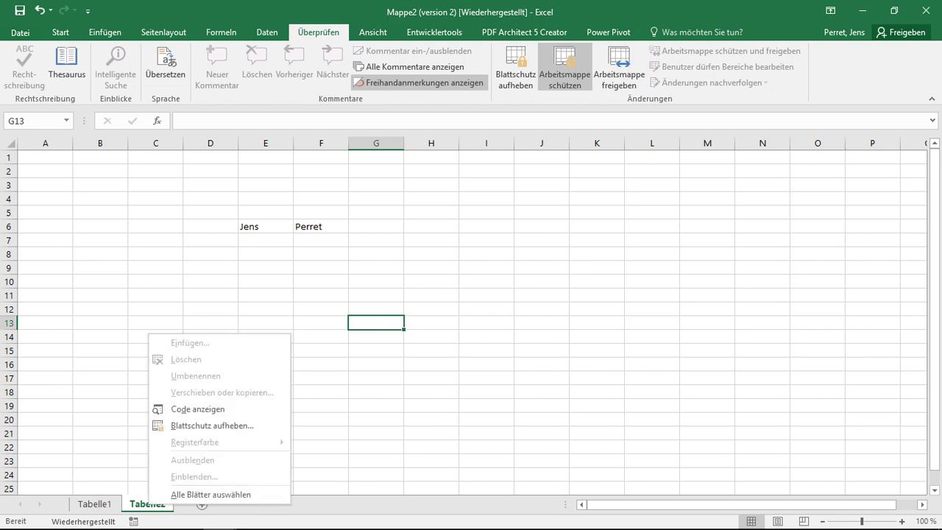
key(Escape)
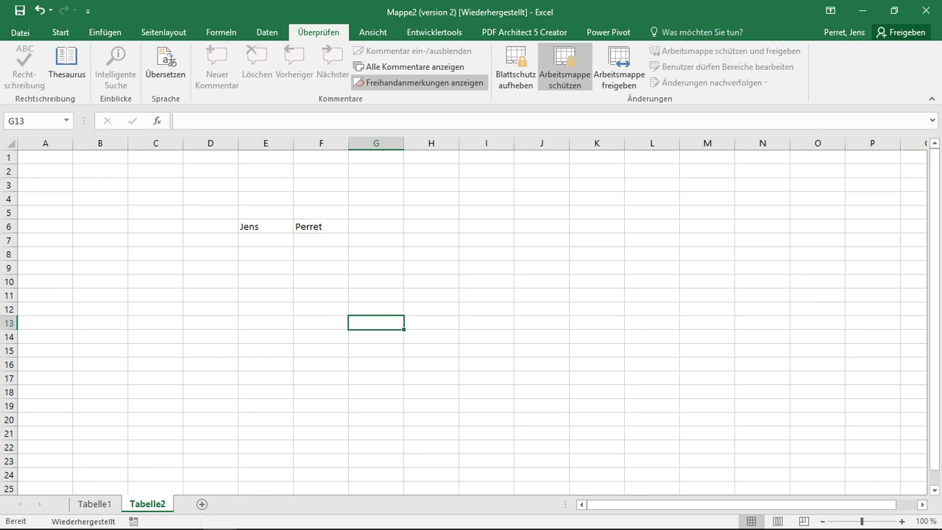
key(ctrl+Page_Up)
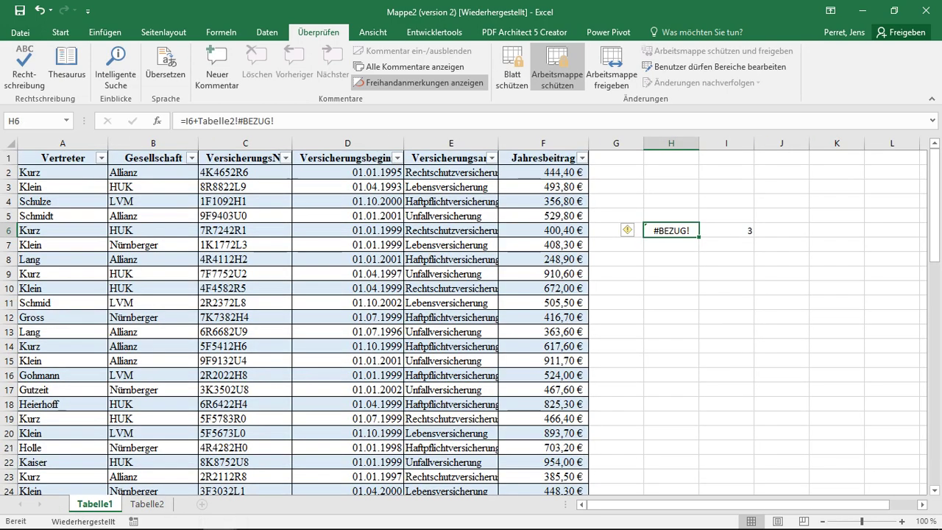
key(ctrl+Page_Down)
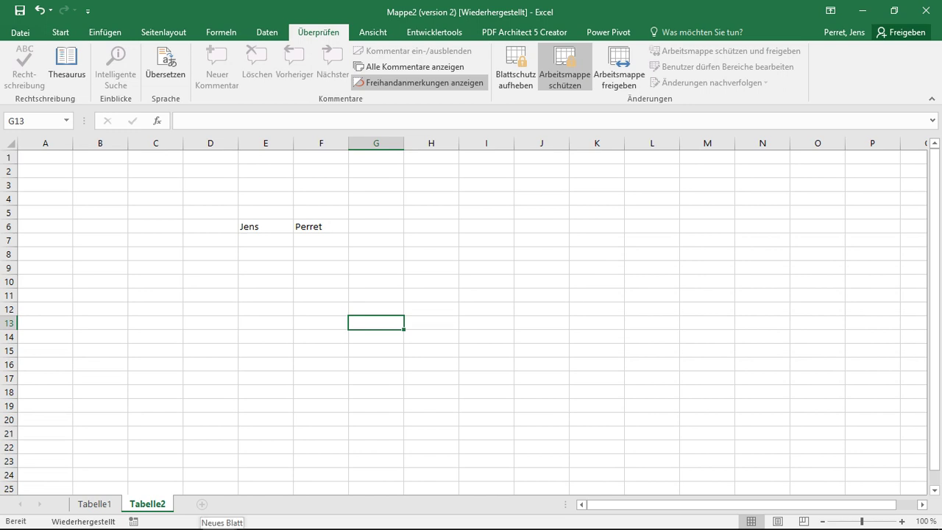
right_click(148, 504)
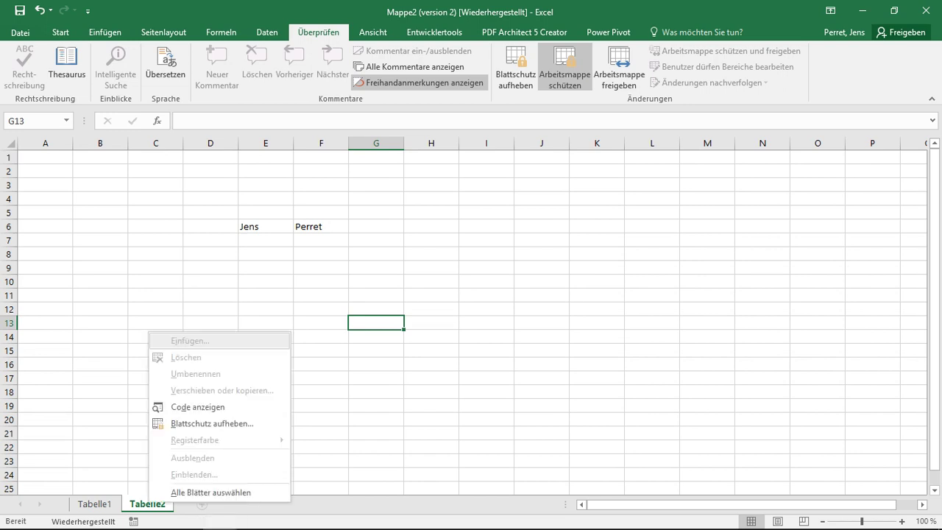
key(Escape)
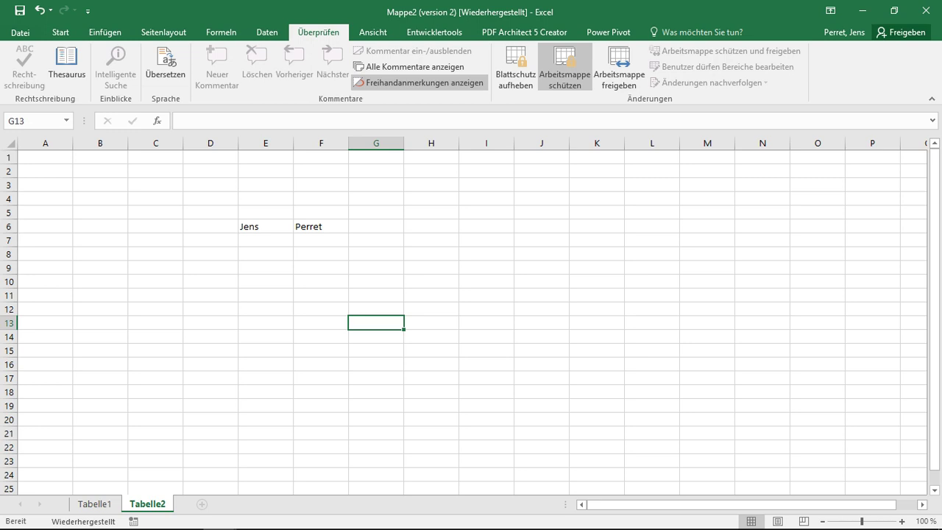
Start Speichern unter and open Allgemeine Optionen from the Tools menu
click(20, 33)
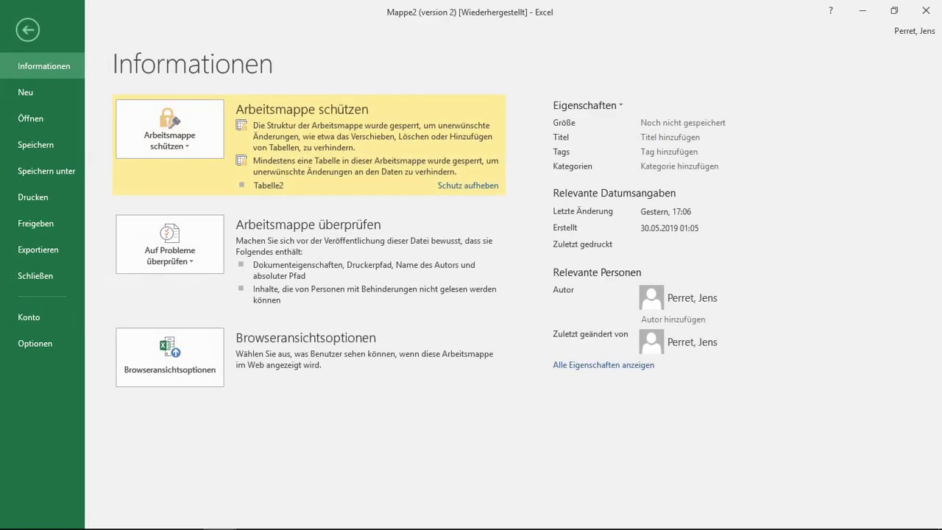
click(46, 171)
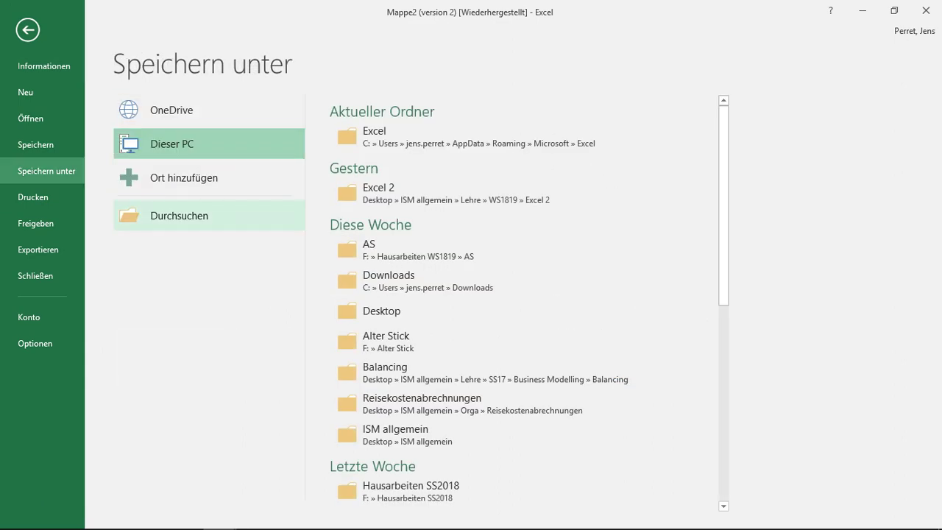
click(179, 216)
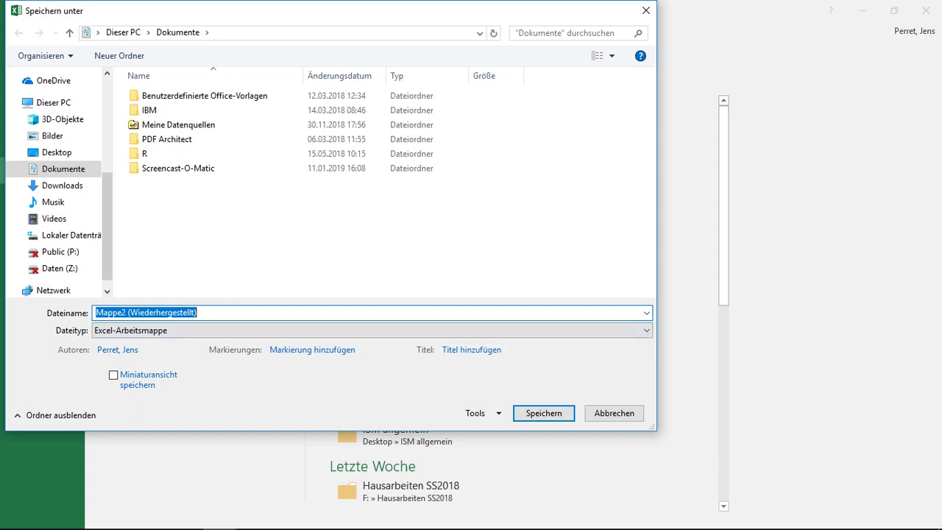
click(482, 413)
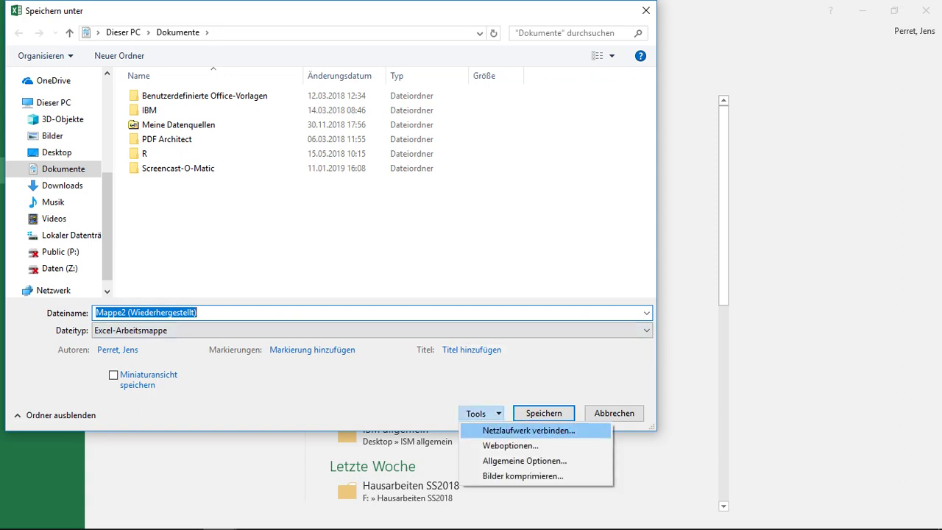
click(524, 461)
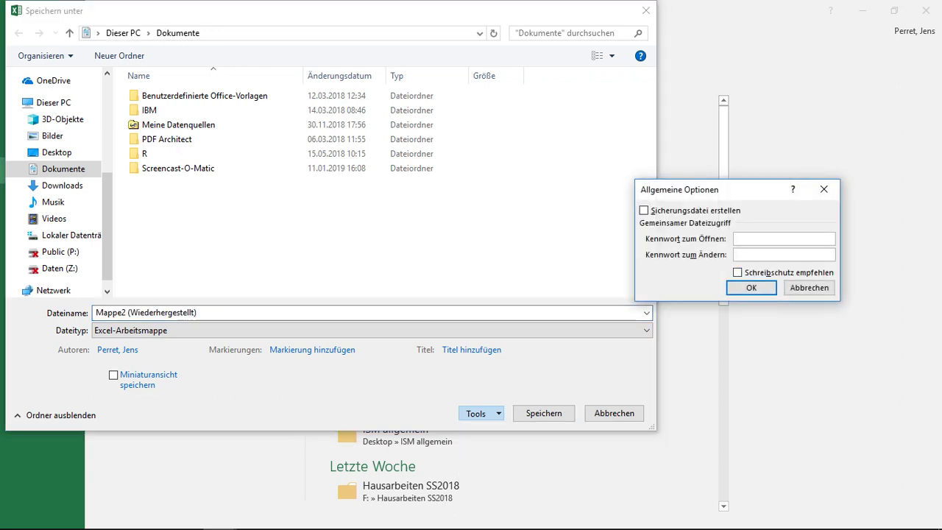
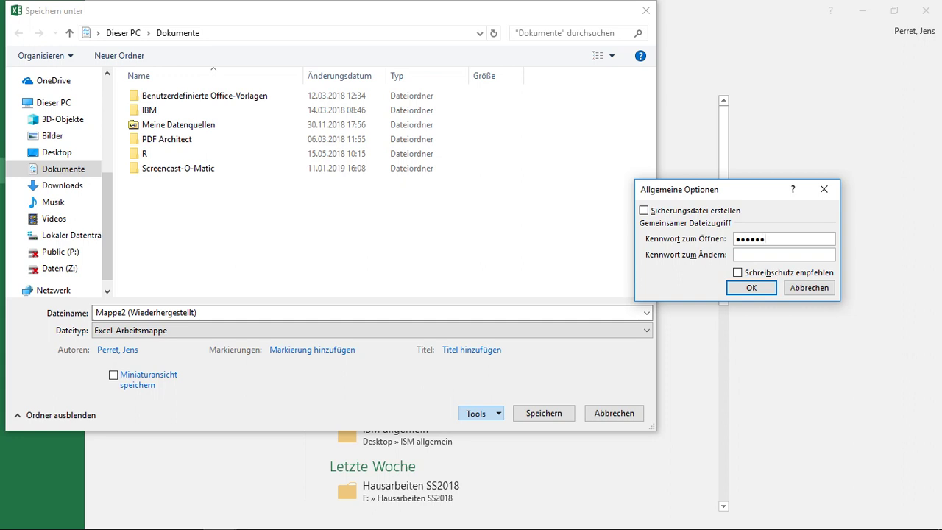
Set a password to open and a password to modify, confirming each
click(783, 255)
key(Return)
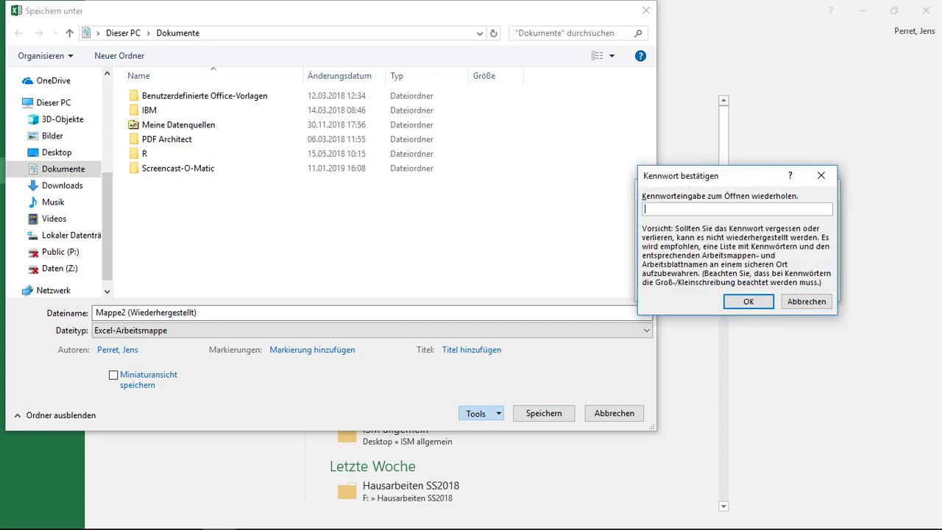
key(Return)
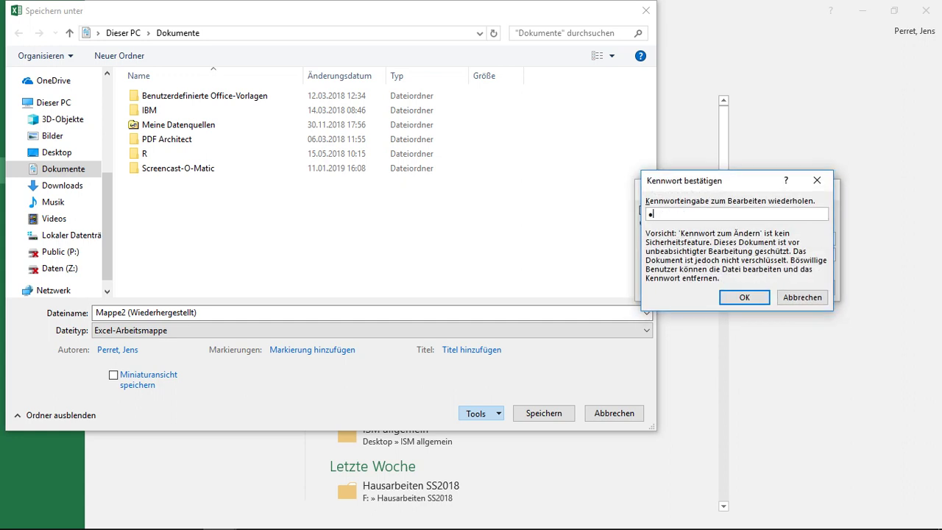
key(Return)
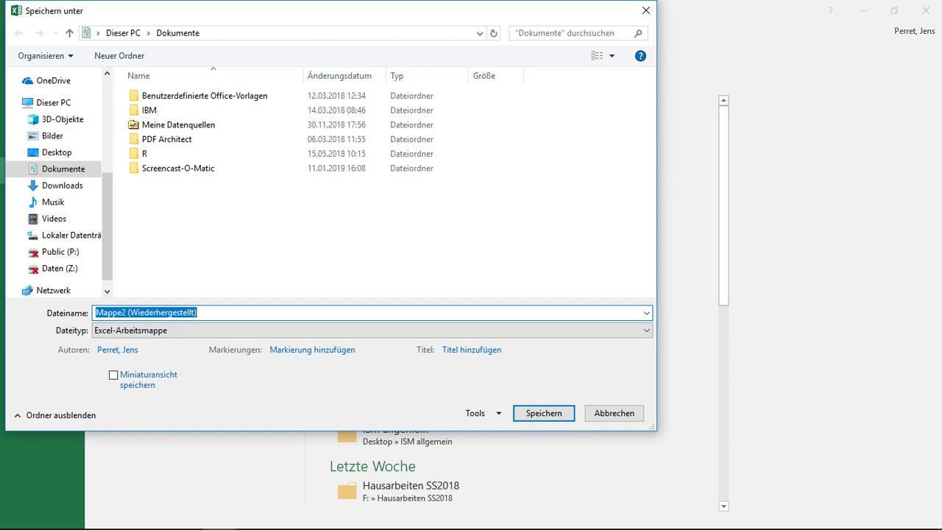
Remove the (Wiederhergestellt) suffix and save the workbook as Mappe2
drag(197, 312, 127, 312)
key(BackSpace)
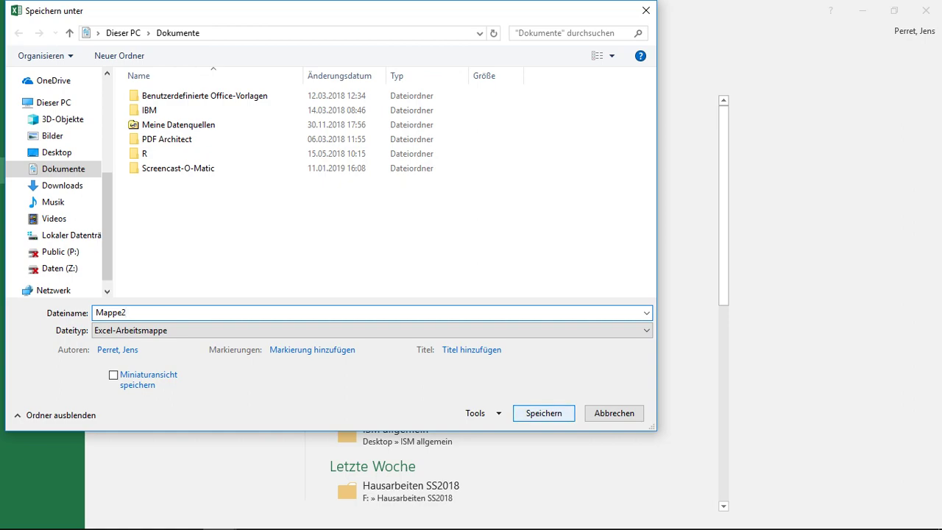
click(544, 412)
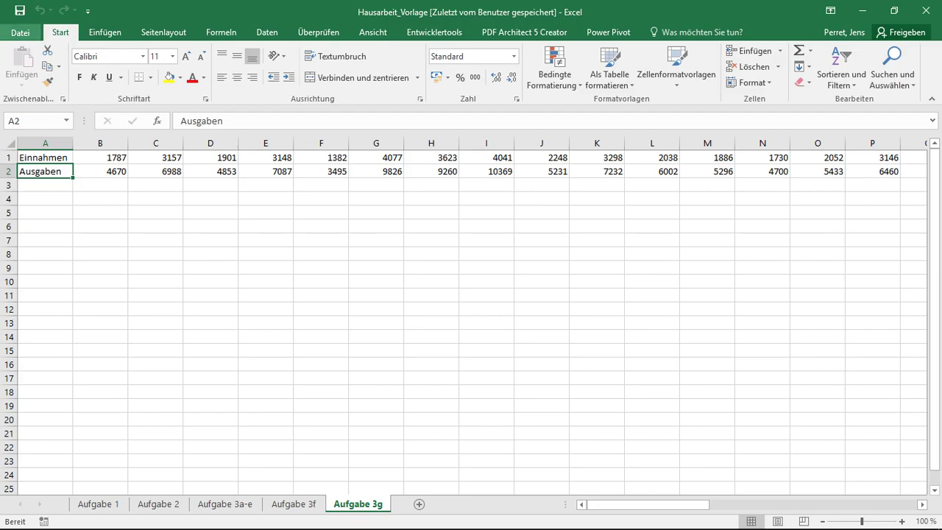
Open the Mappe2 workbook from the Dokumente folder
click(21, 32)
click(30, 118)
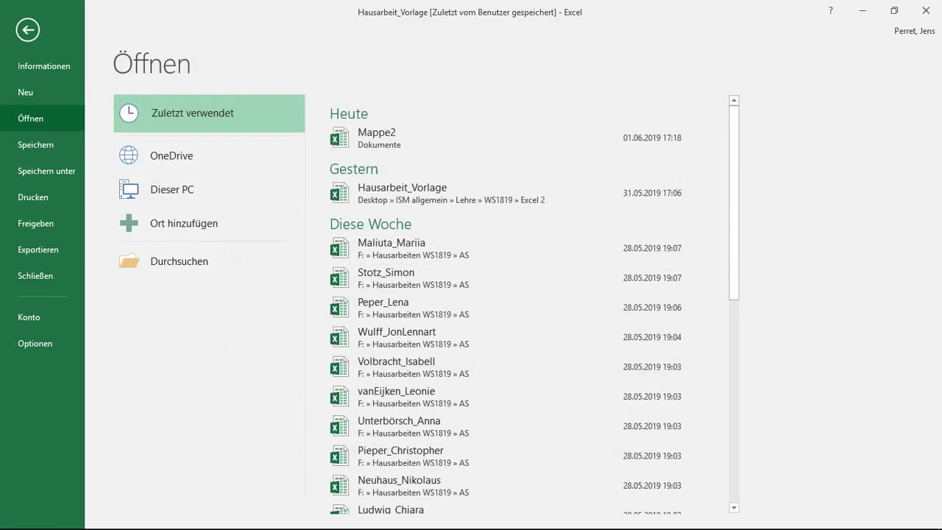
click(179, 261)
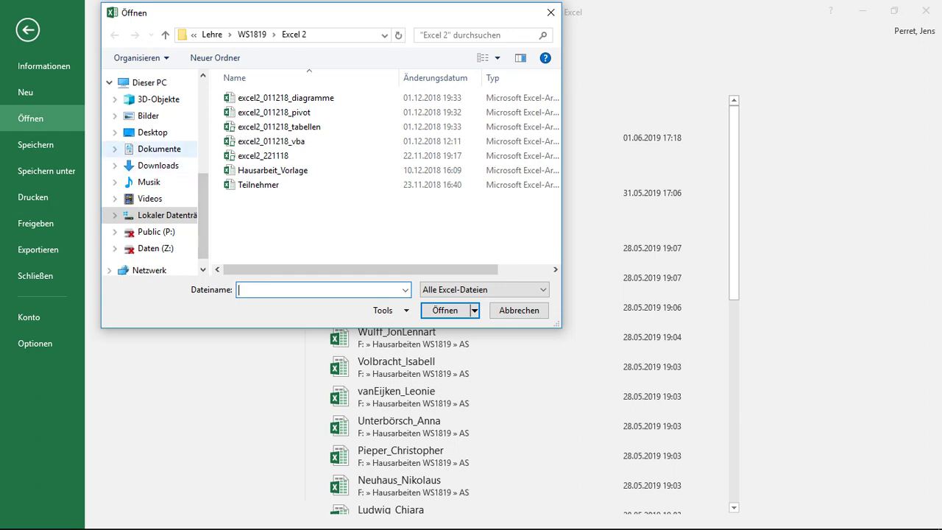
click(159, 149)
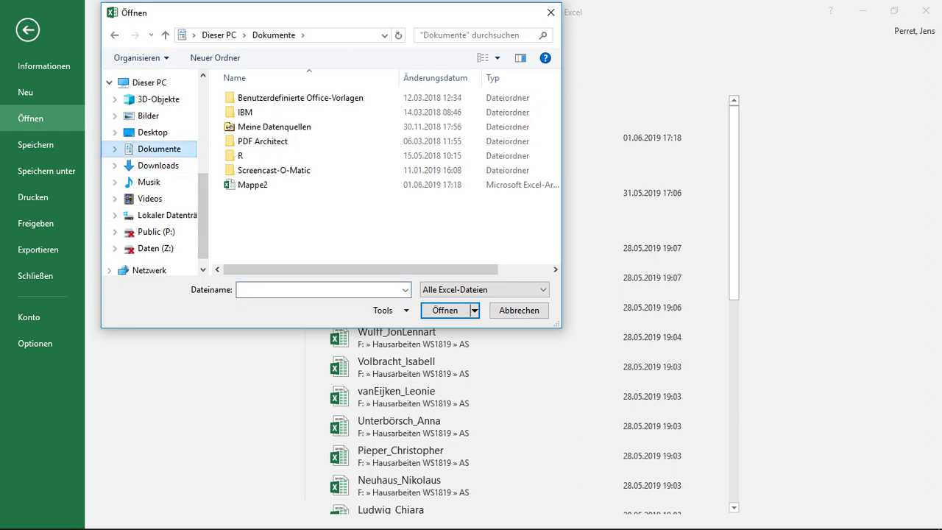
double_click(252, 185)
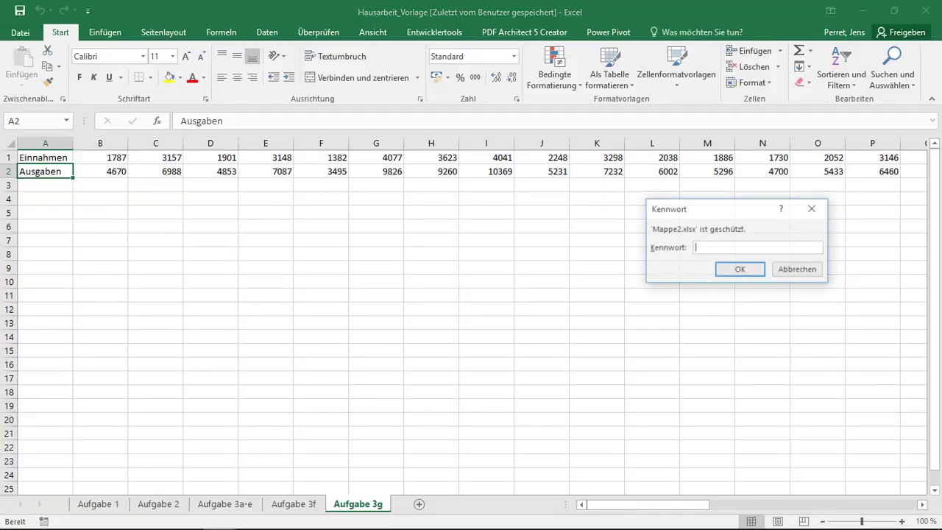
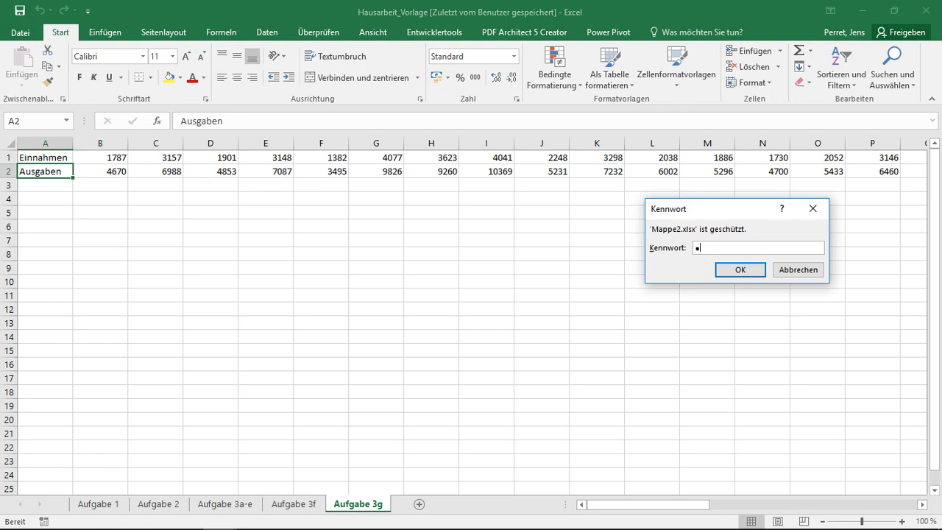
Enter the open password, then the modify password for full editing access
key(Return)
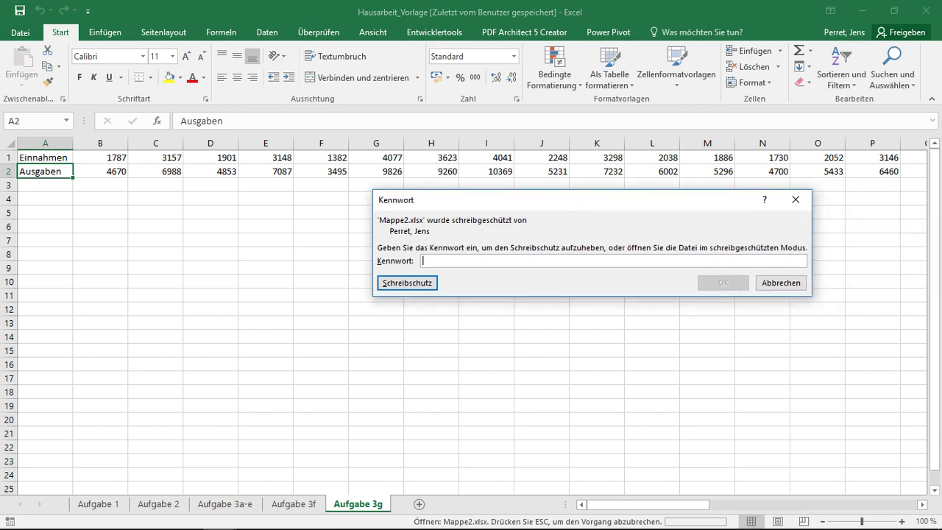
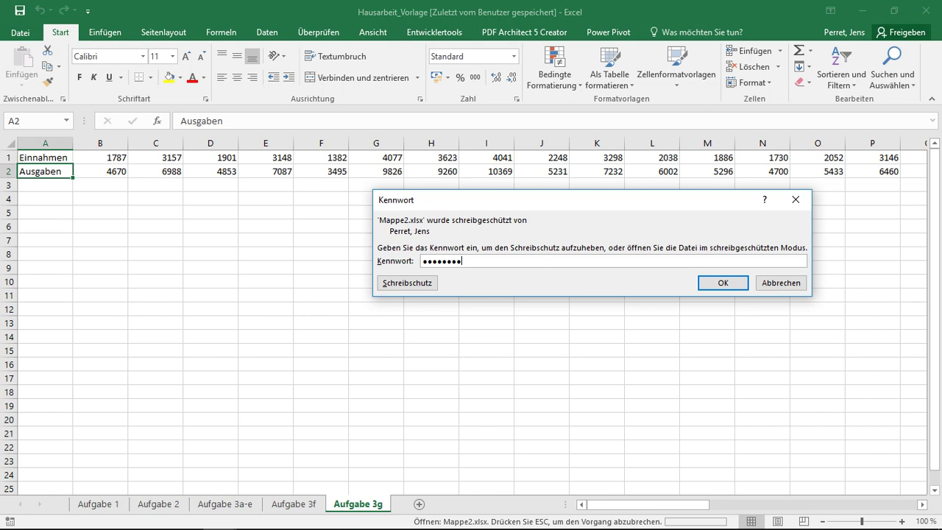
key(Return)
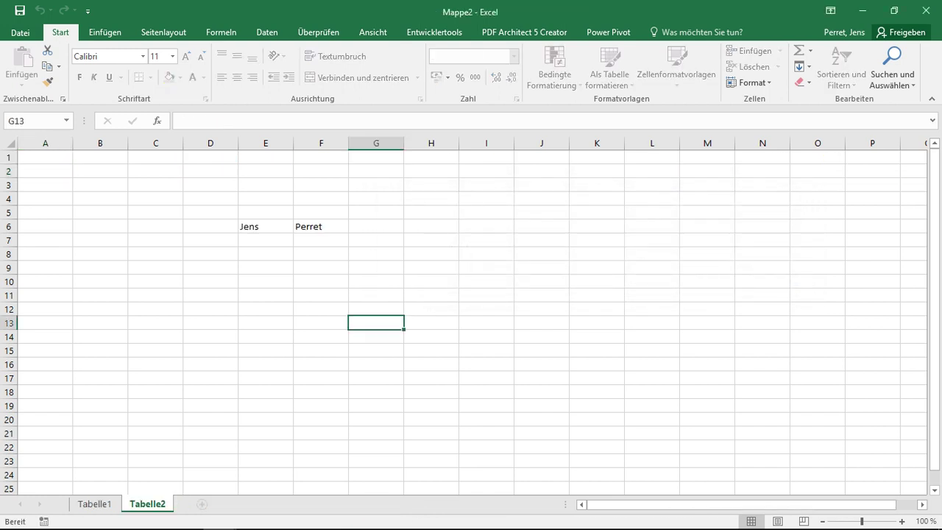
click(265, 267)
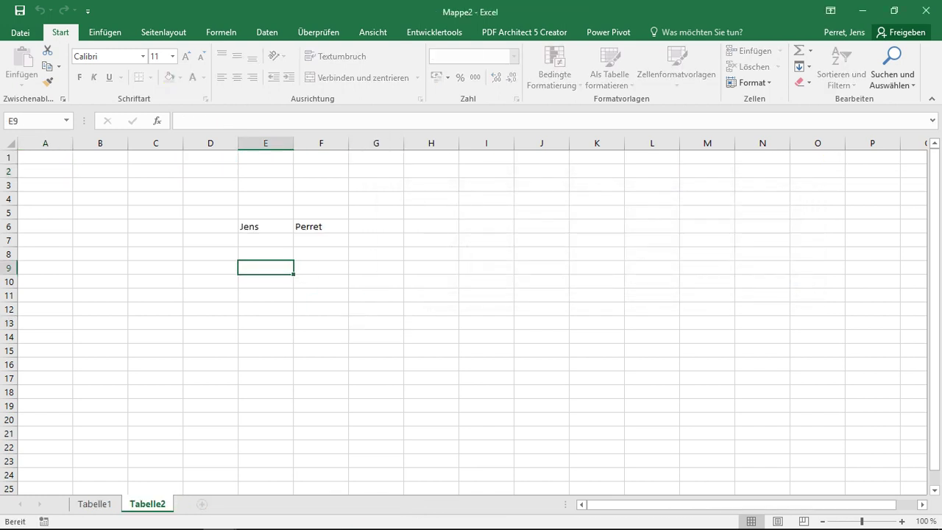